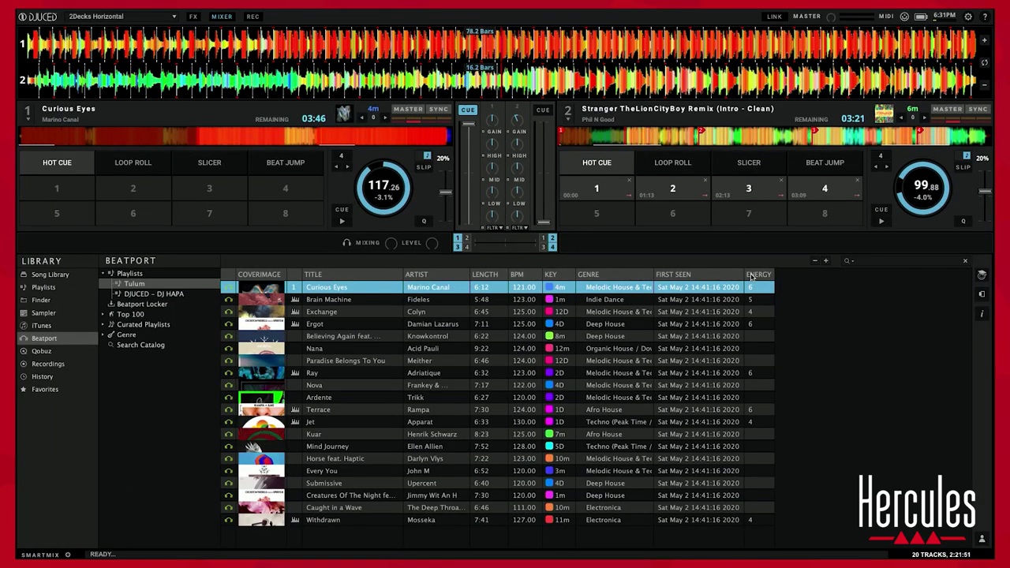
Check that the Energy column is enabled and sort the Beatport Tulum playlist by Energy, highest first.
{"action": "right_click", "coordinate": [750, 276]}
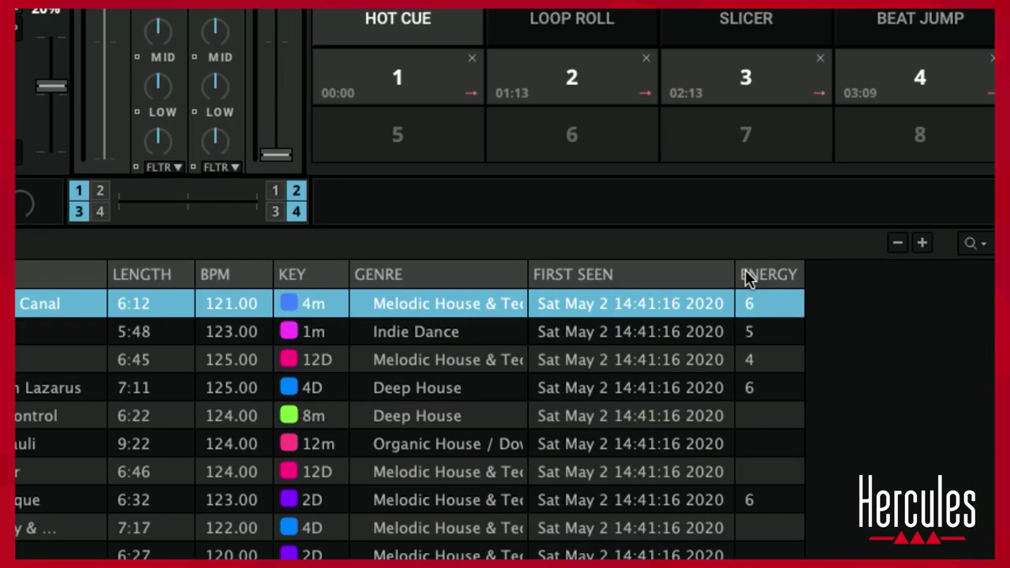
{"action": "right_click", "coordinate": [750, 275]}
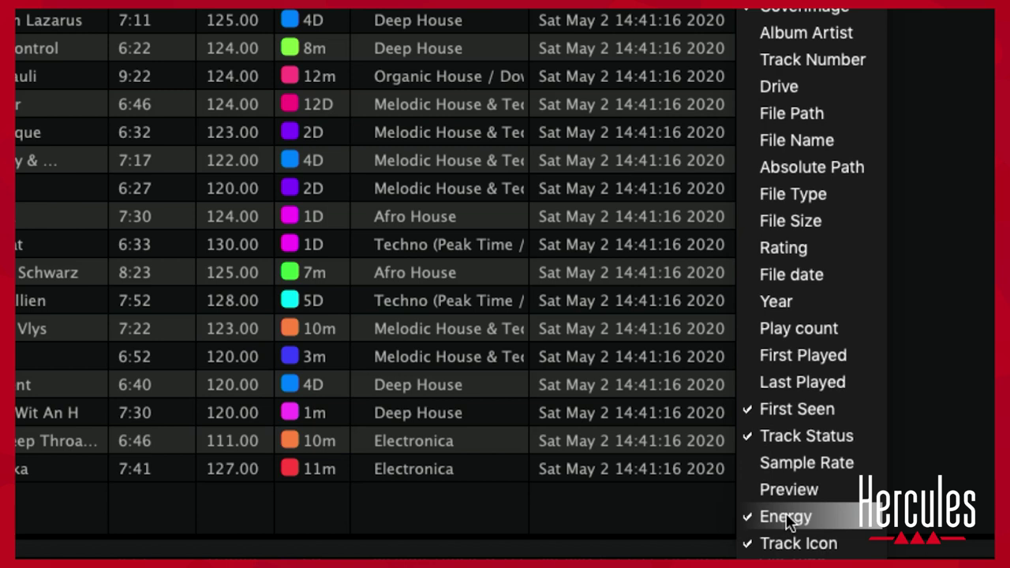
{"action": "left_click", "coordinate": [916, 320]}
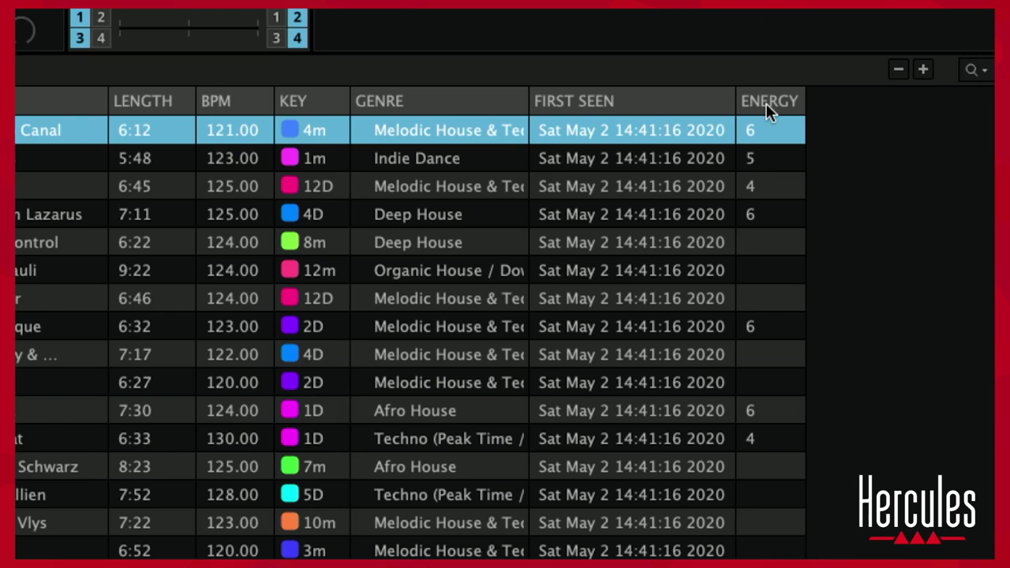
{"action": "left_click", "coordinate": [766, 103]}
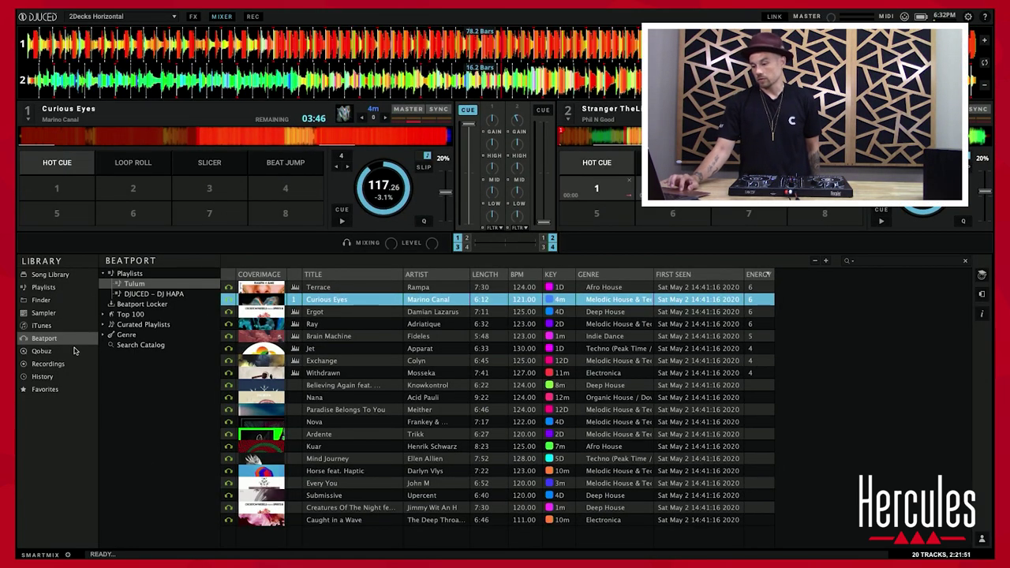
Load Imagino (Phil N Good Remix) from the DJ DEMO MUISC playlist onto deck 1 and select the Stranger TheLionCityBoy track.
{"action": "left_click", "coordinate": [49, 275]}
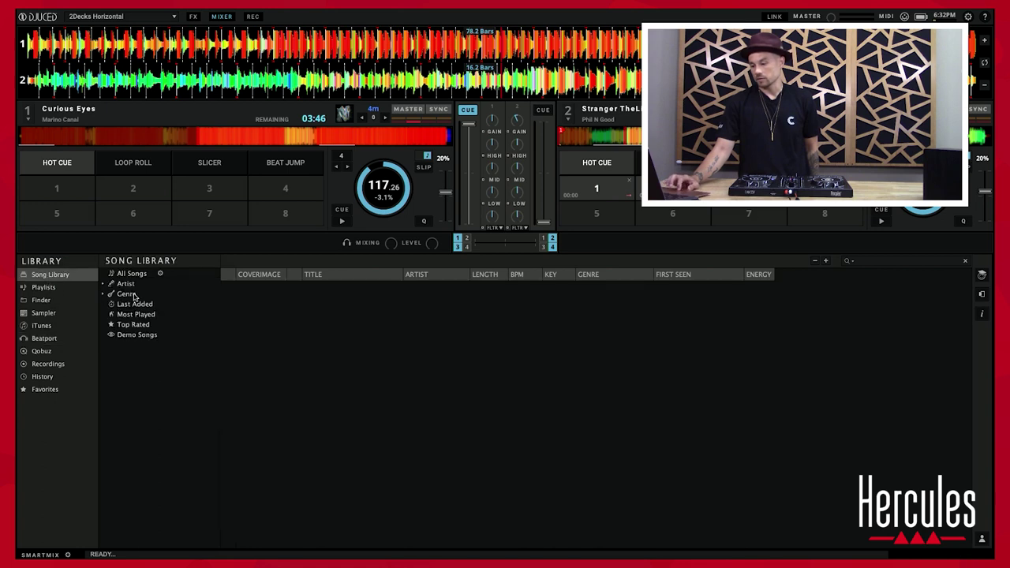
{"action": "left_click", "coordinate": [128, 335]}
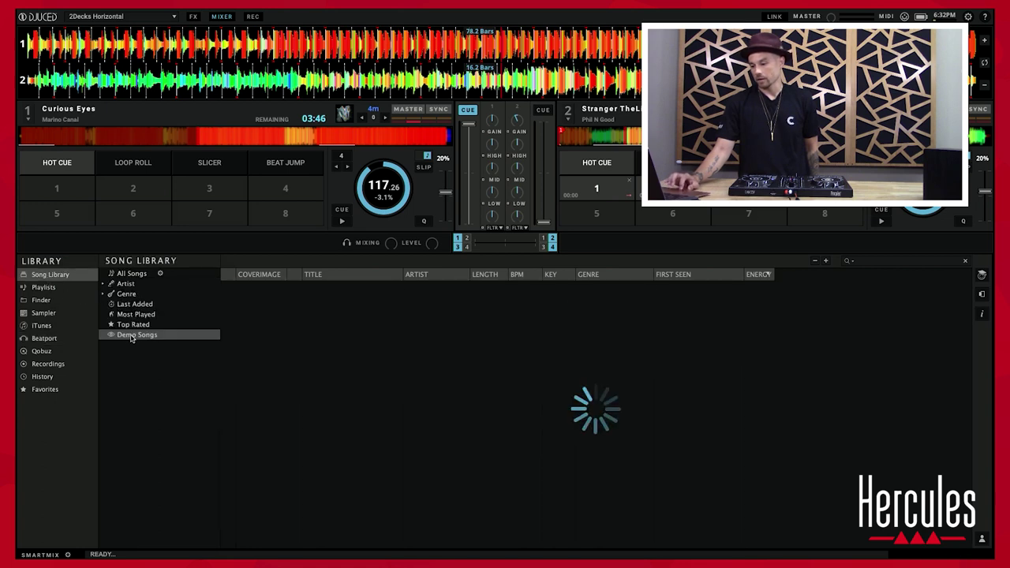
{"action": "left_click", "coordinate": [44, 287]}
{"action": "left_click", "coordinate": [146, 294]}
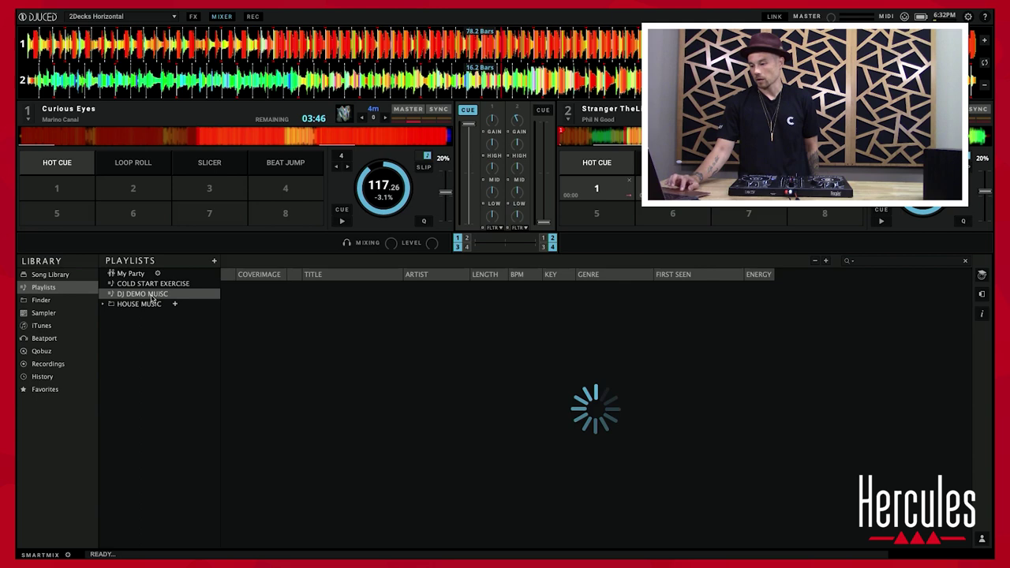
{"action": "left_click", "coordinate": [383, 290]}
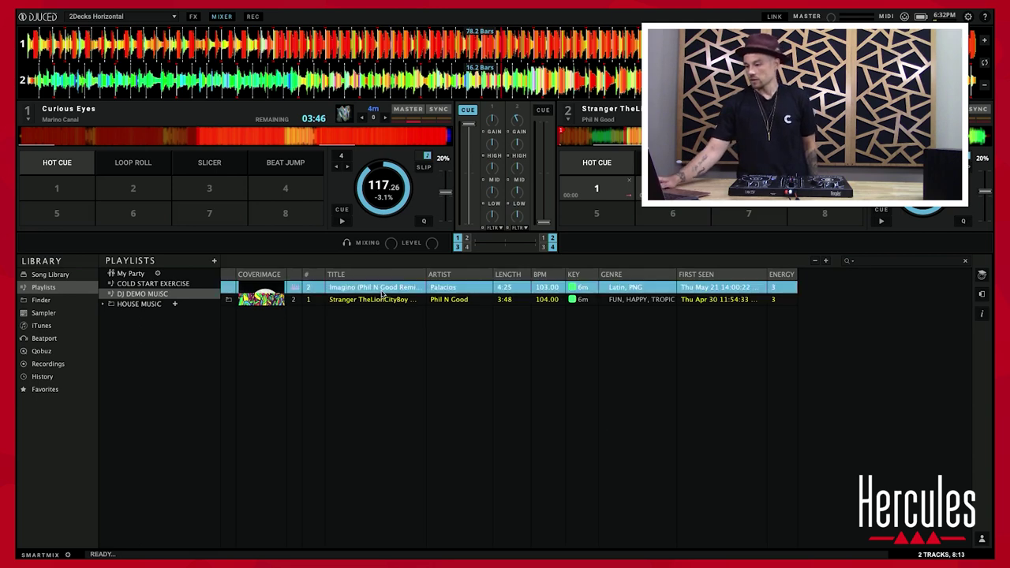
{"action": "double_click", "coordinate": [382, 289]}
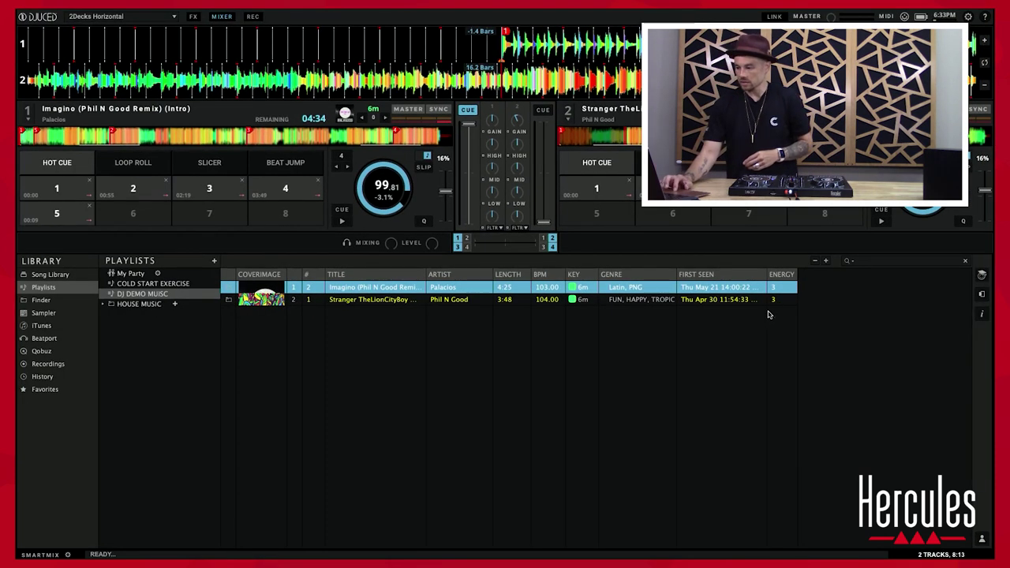
{"action": "left_click", "coordinate": [763, 300]}
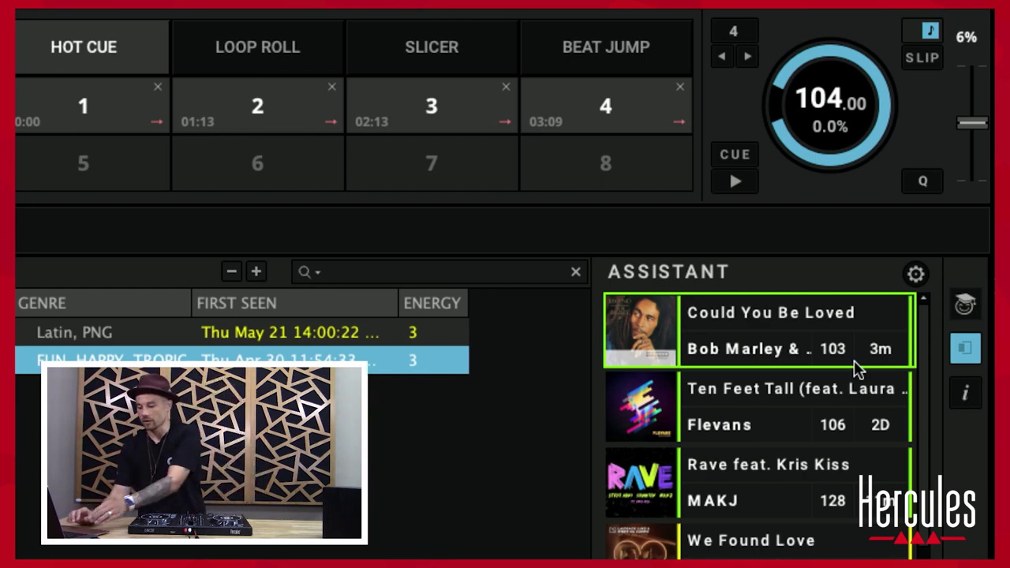
Examine the Assistant settings, including the choices for source, number of tracks displayed and search target.
{"action": "left_click", "coordinate": [915, 274]}
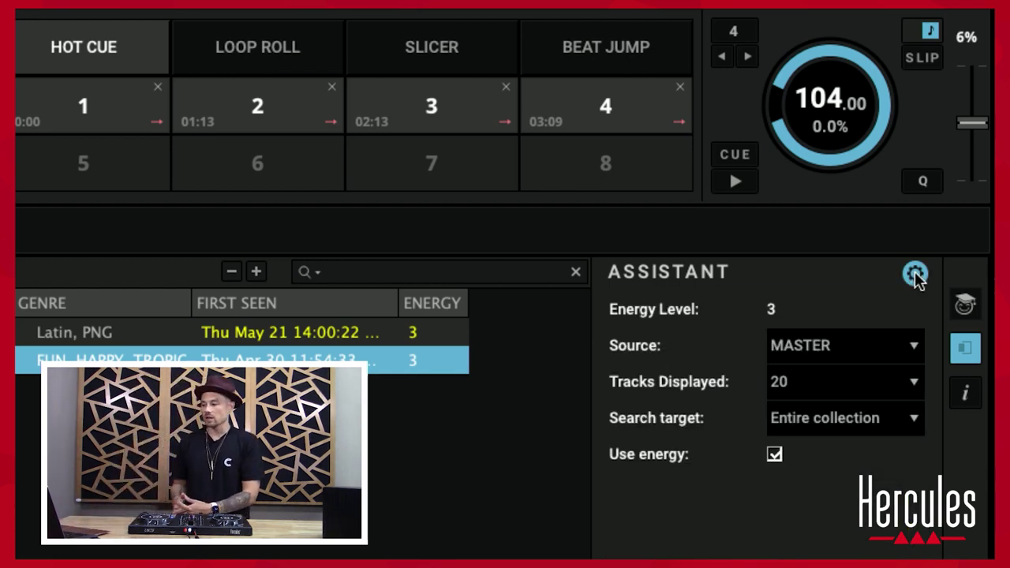
{"action": "left_click", "coordinate": [902, 338]}
{"action": "left_click", "coordinate": [901, 339]}
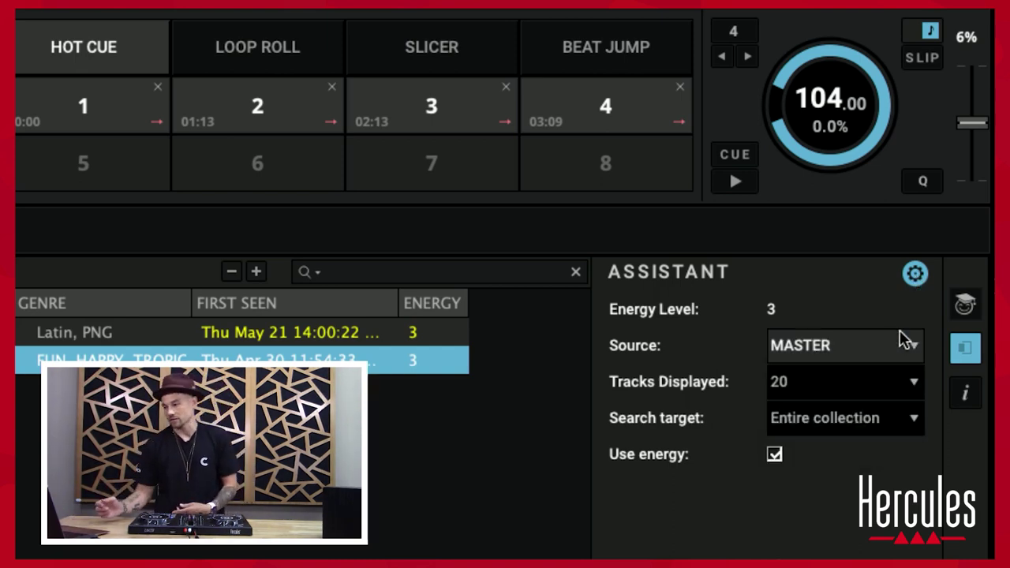
{"action": "left_click", "coordinate": [894, 394]}
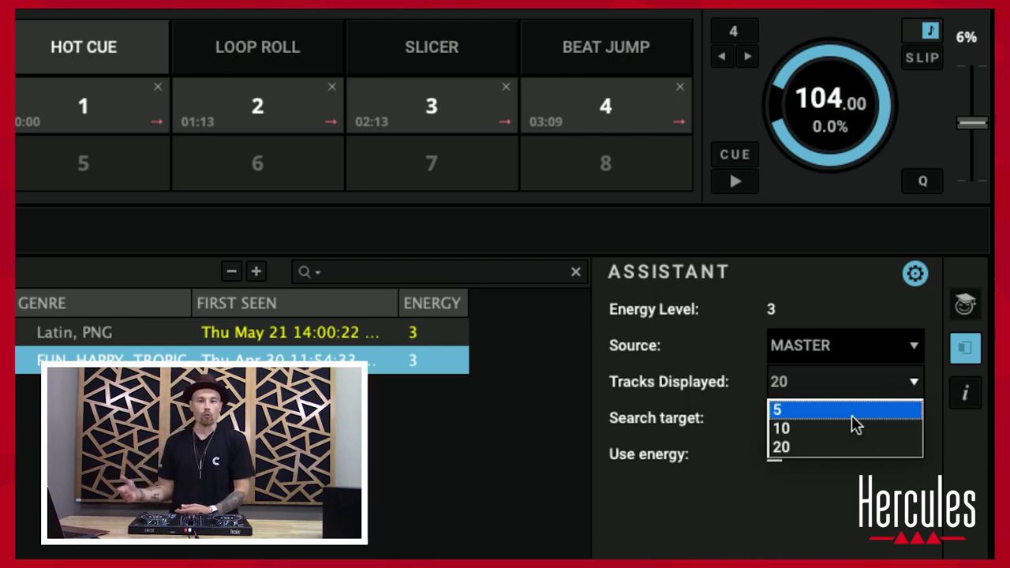
{"action": "left_click", "coordinate": [800, 518]}
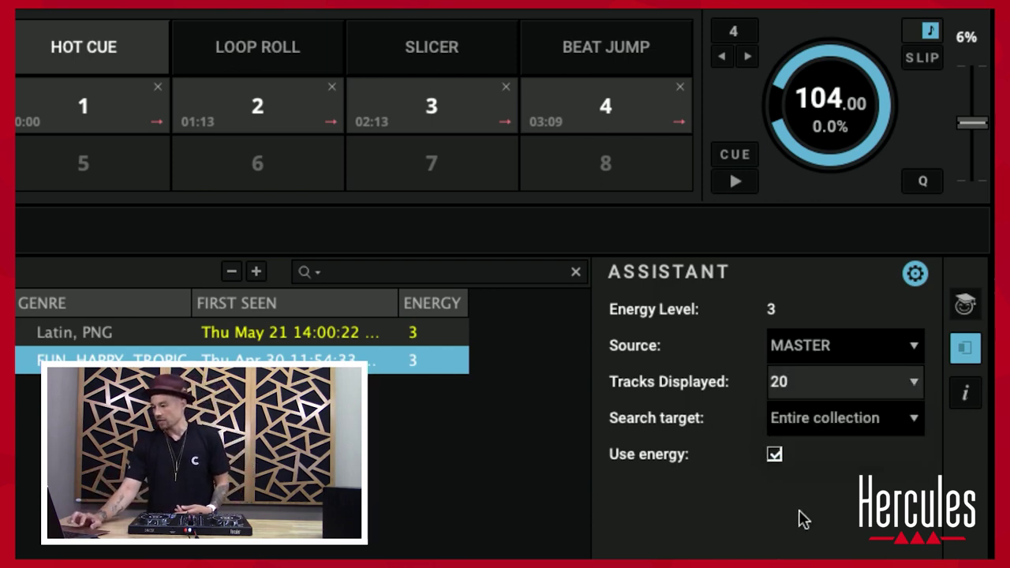
{"action": "left_click", "coordinate": [896, 422]}
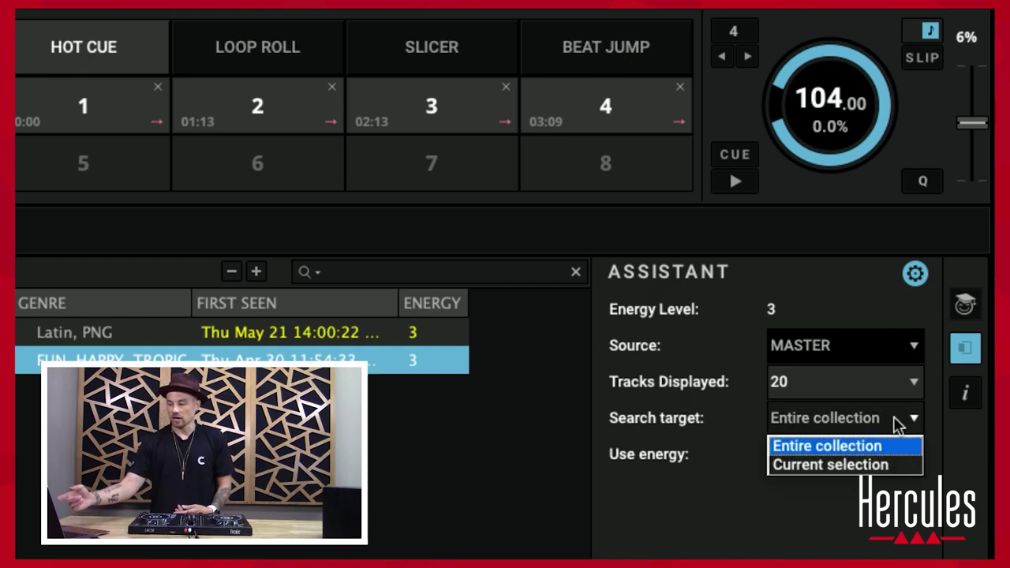
{"action": "left_click", "coordinate": [857, 508]}
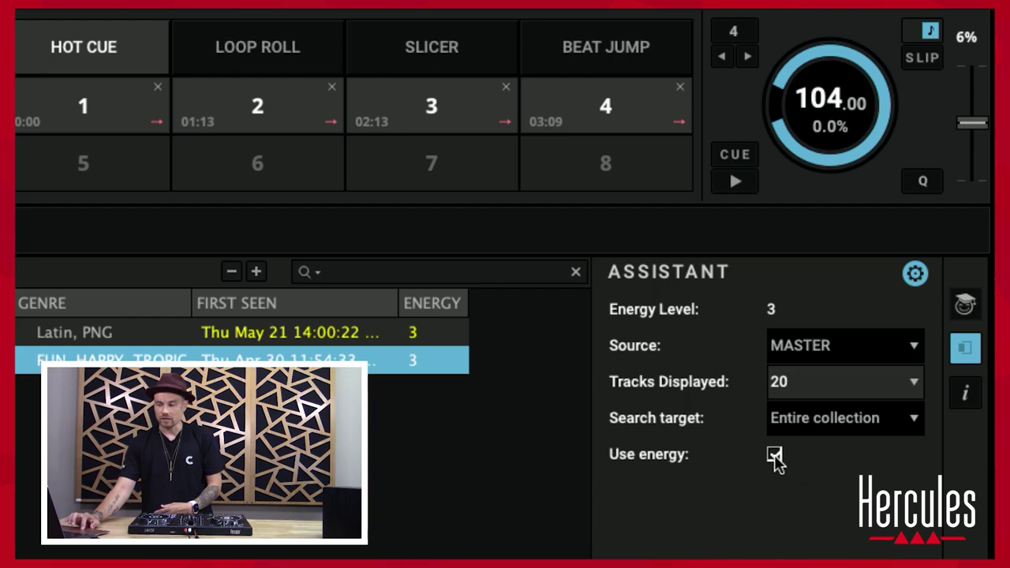
{"action": "left_click", "coordinate": [917, 275]}
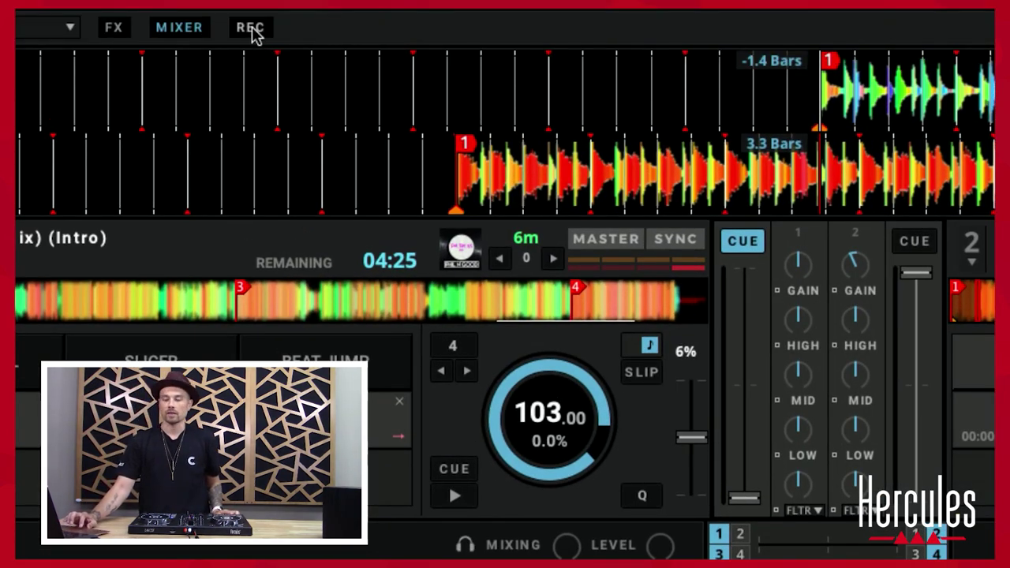
Show the recording controls, record about 26 seconds of the mix and save it uncompressed.
{"action": "left_click", "coordinate": [250, 28]}
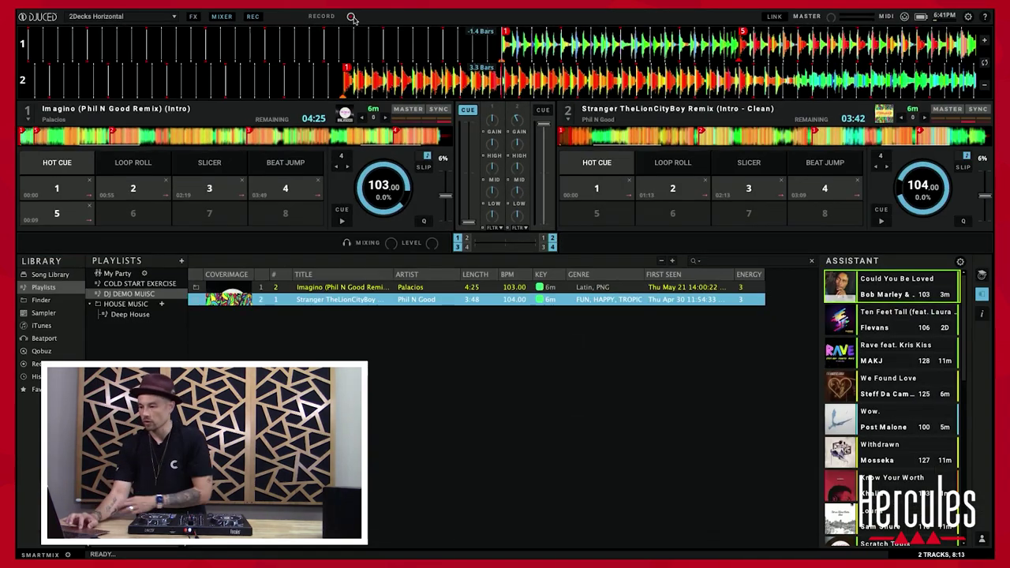
{"action": "left_click", "coordinate": [351, 17]}
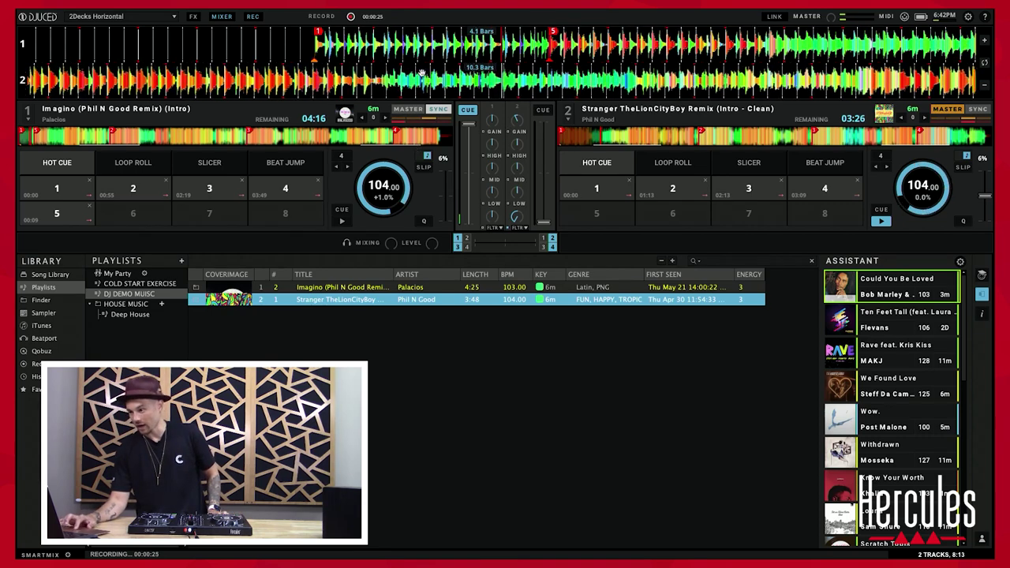
{"action": "left_click", "coordinate": [352, 17]}
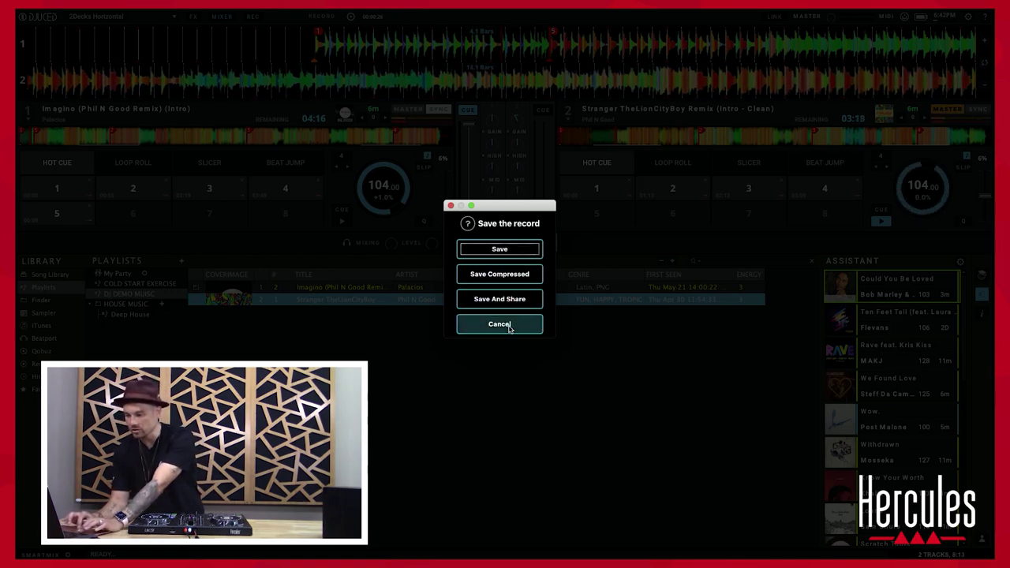
{"action": "left_click", "coordinate": [508, 251]}
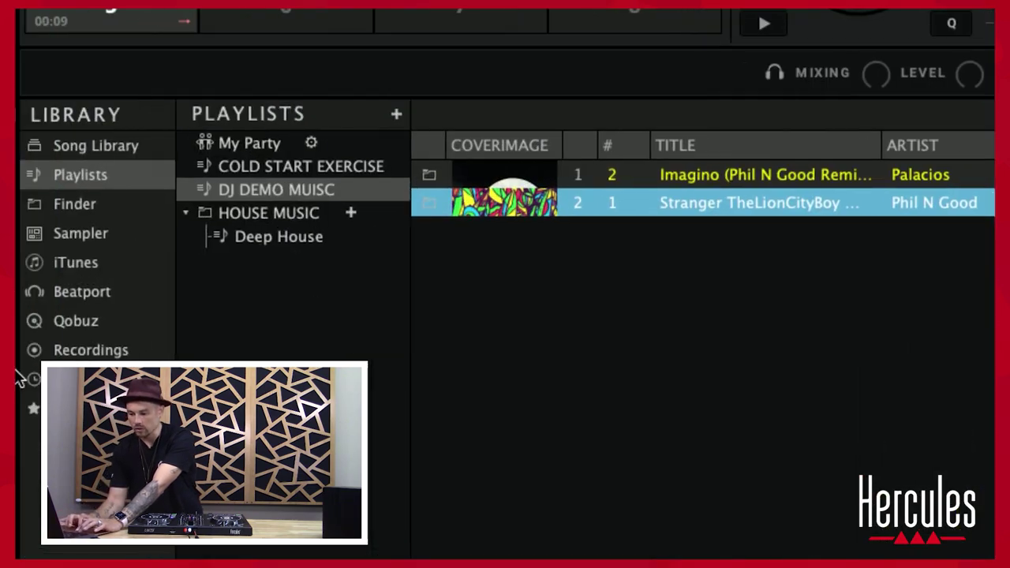
Find the newly saved mix among the library's Mix recordings and select it.
{"action": "left_click", "coordinate": [75, 353]}
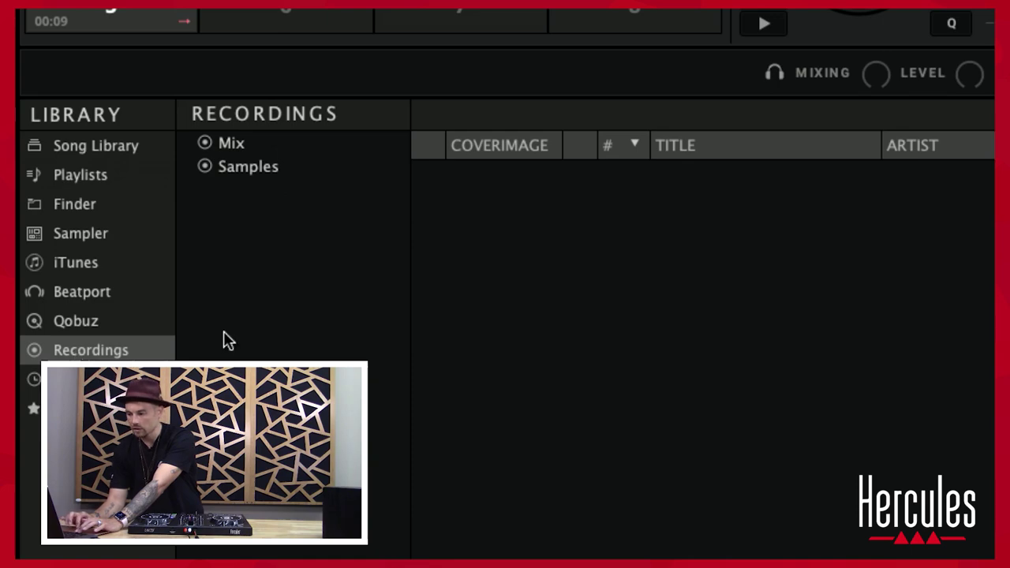
{"action": "left_click", "coordinate": [260, 147]}
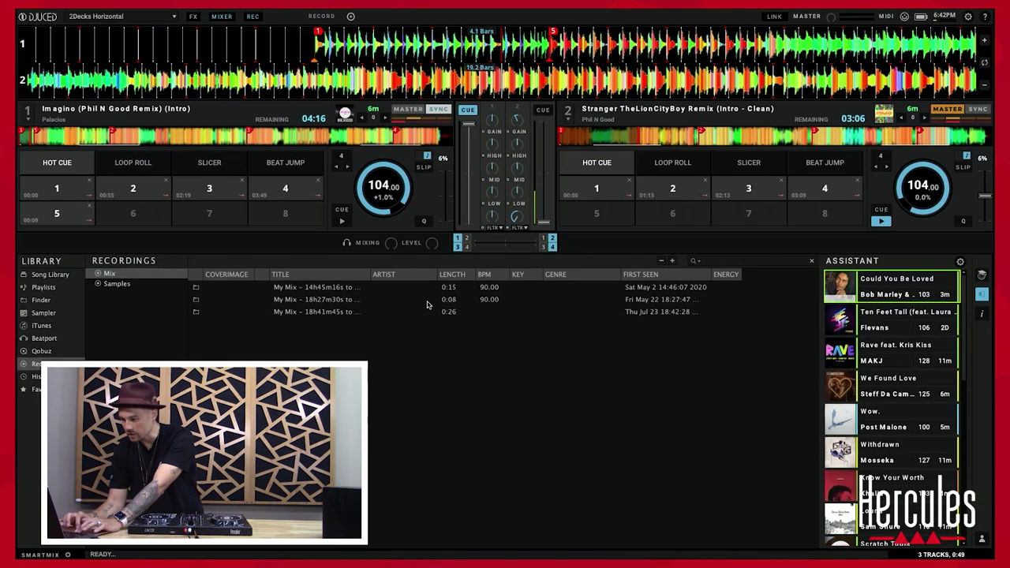
{"action": "left_click", "coordinate": [909, 181]}
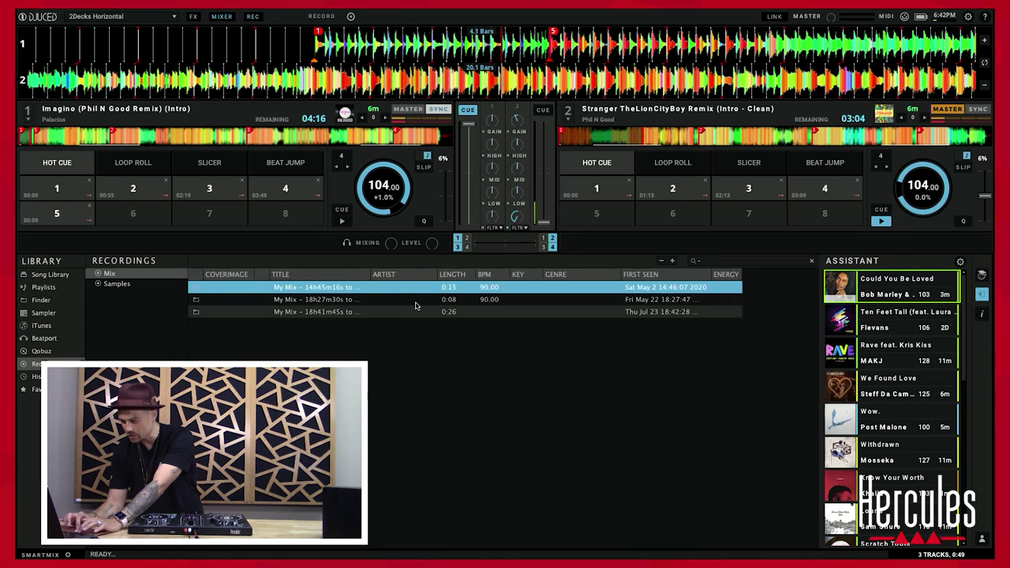
{"action": "left_click", "coordinate": [402, 315]}
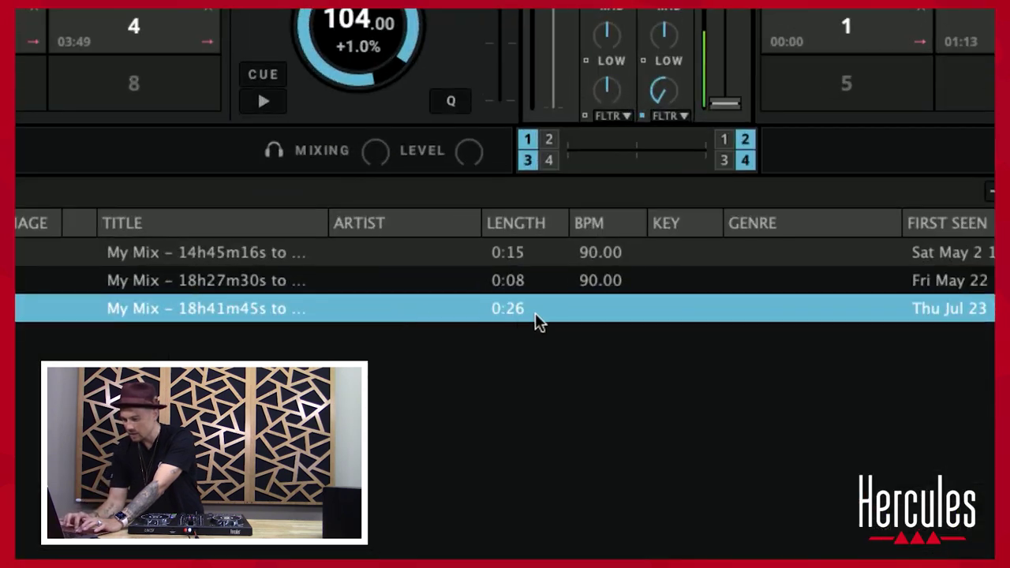
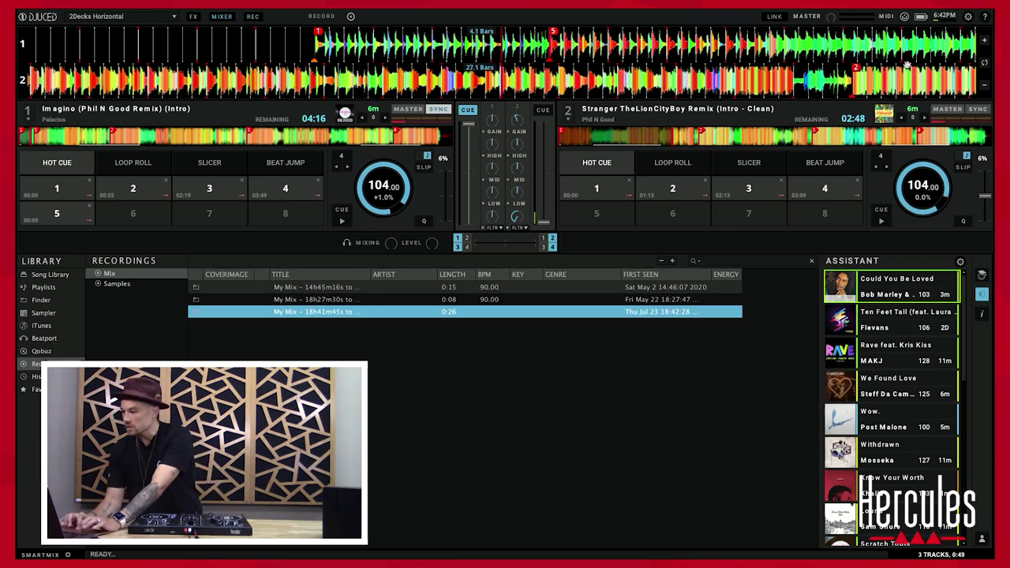
Set the compression quality in the Record settings to 256 kbit/s.
{"action": "left_click", "coordinate": [966, 17]}
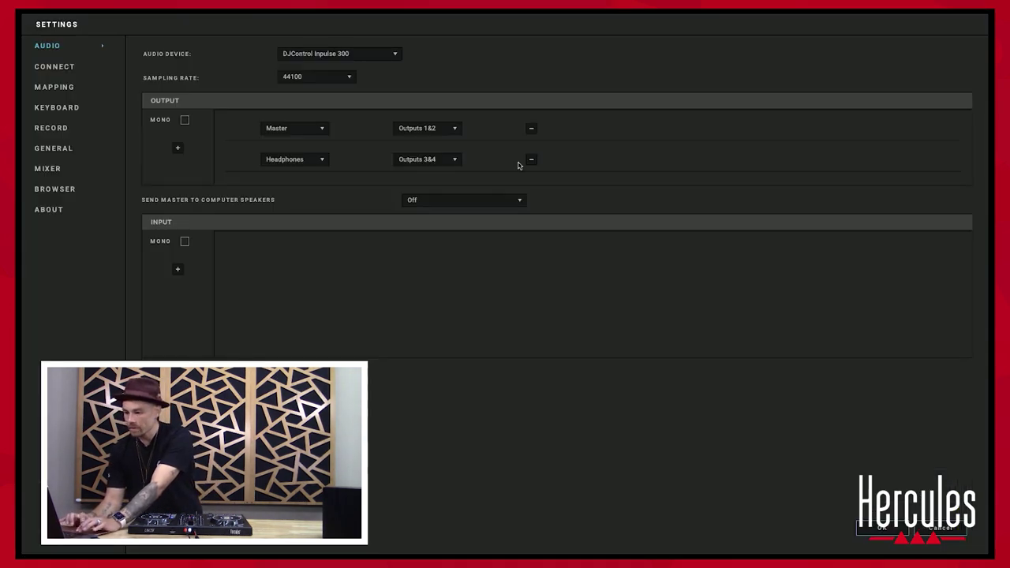
{"action": "left_click", "coordinate": [61, 131]}
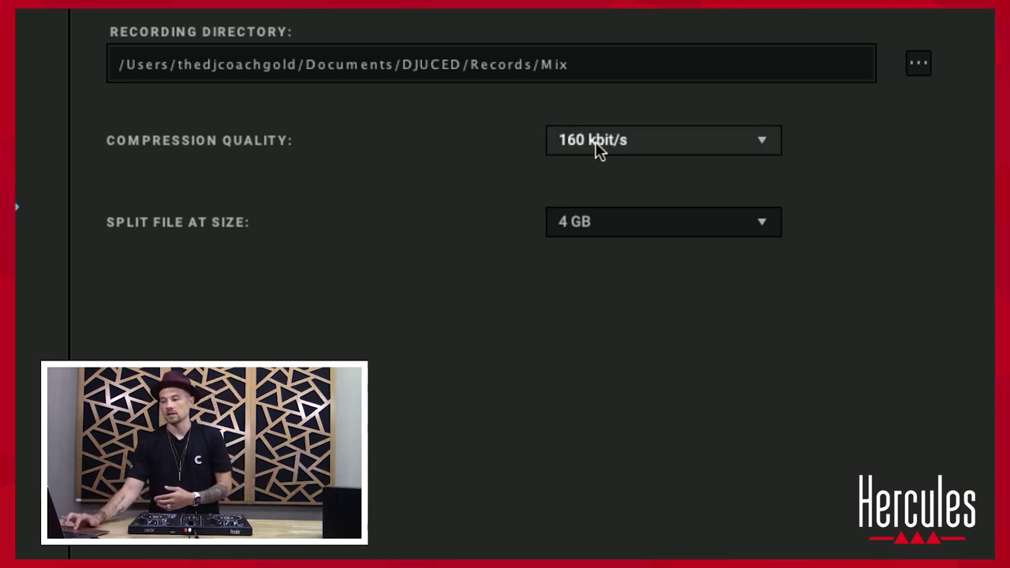
{"action": "left_click", "coordinate": [719, 140]}
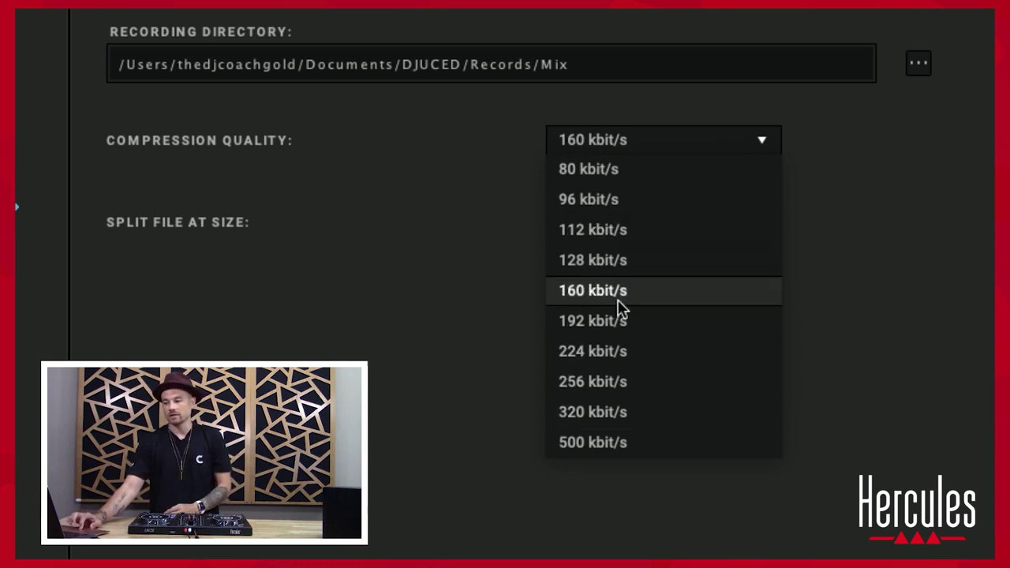
{"action": "left_click", "coordinate": [427, 349]}
{"action": "left_click", "coordinate": [645, 144]}
{"action": "left_click", "coordinate": [606, 383]}
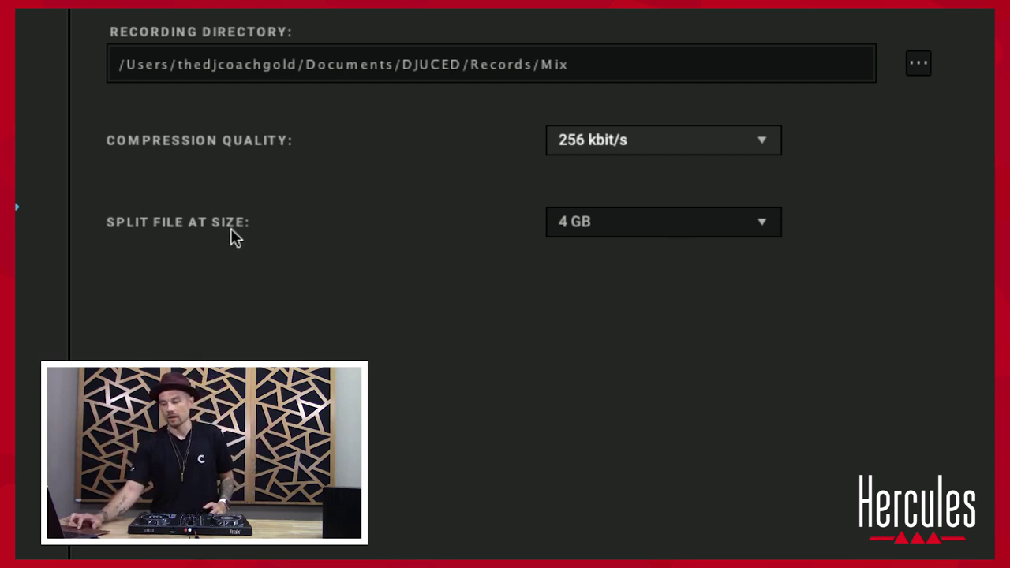
Set the recording's split file size to 650 MB and save the settings.
{"action": "left_click", "coordinate": [611, 224]}
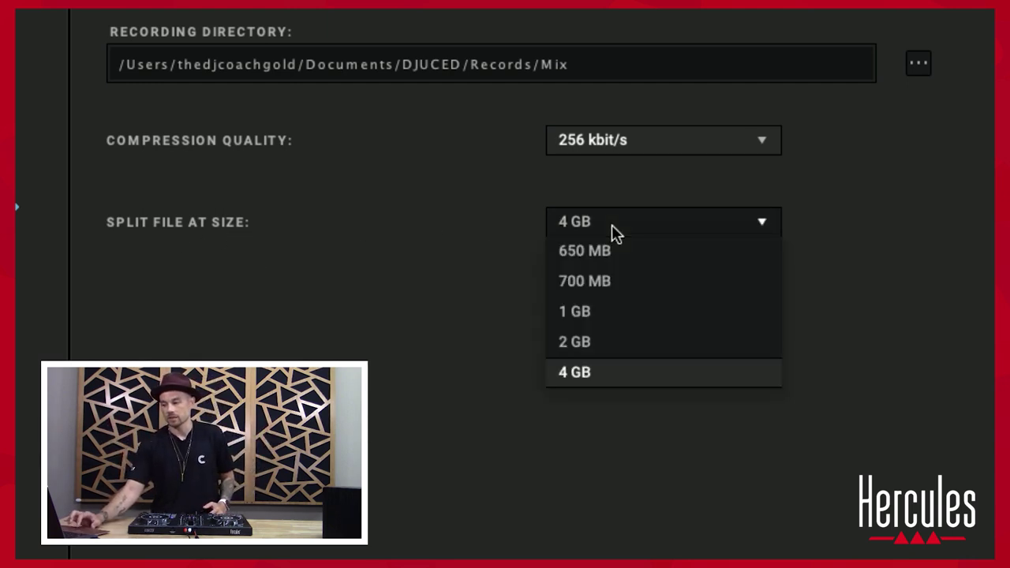
{"action": "left_click", "coordinate": [597, 312]}
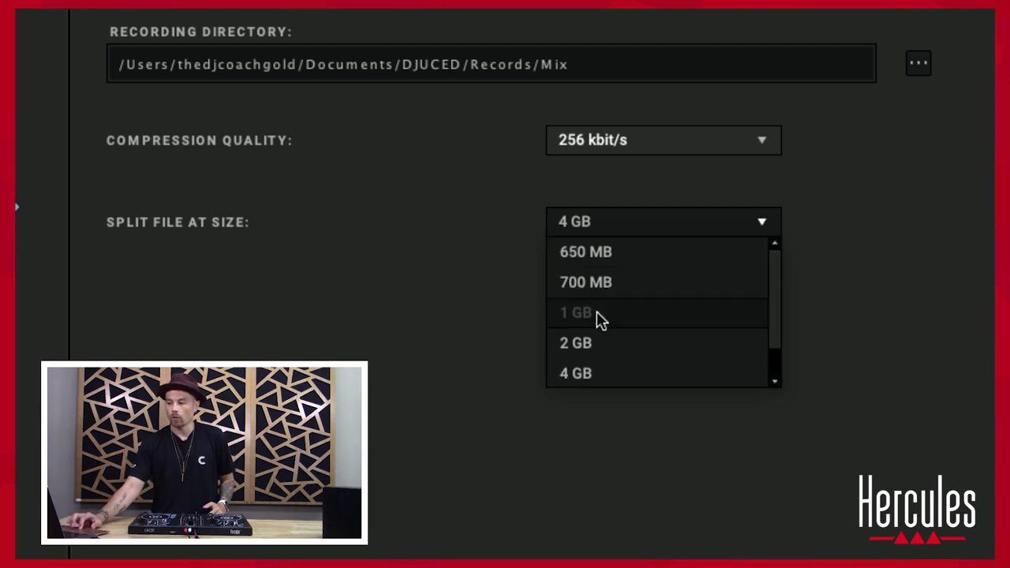
{"action": "left_click", "coordinate": [631, 228]}
{"action": "left_click", "coordinate": [622, 264]}
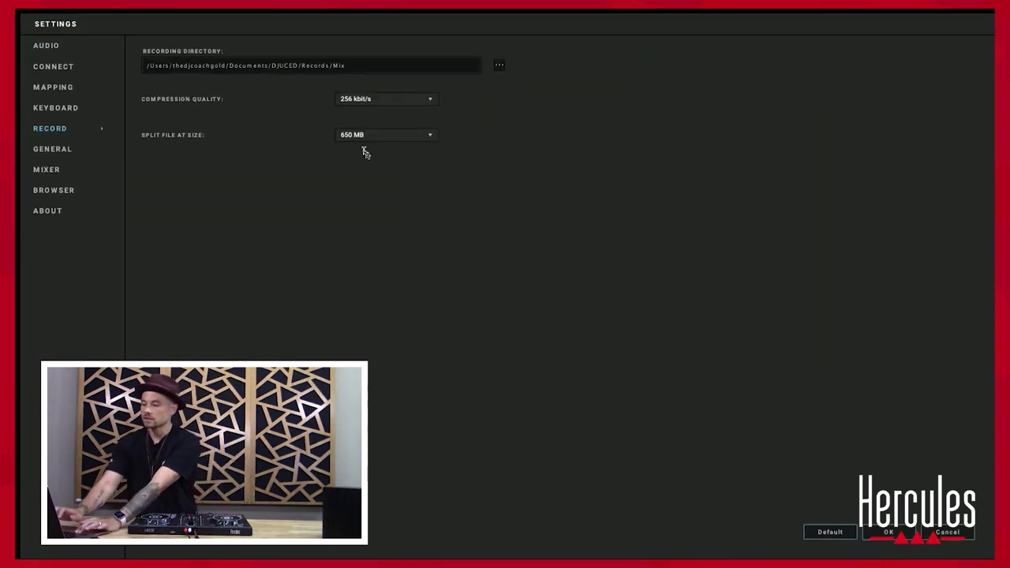
{"action": "left_click", "coordinate": [882, 527]}
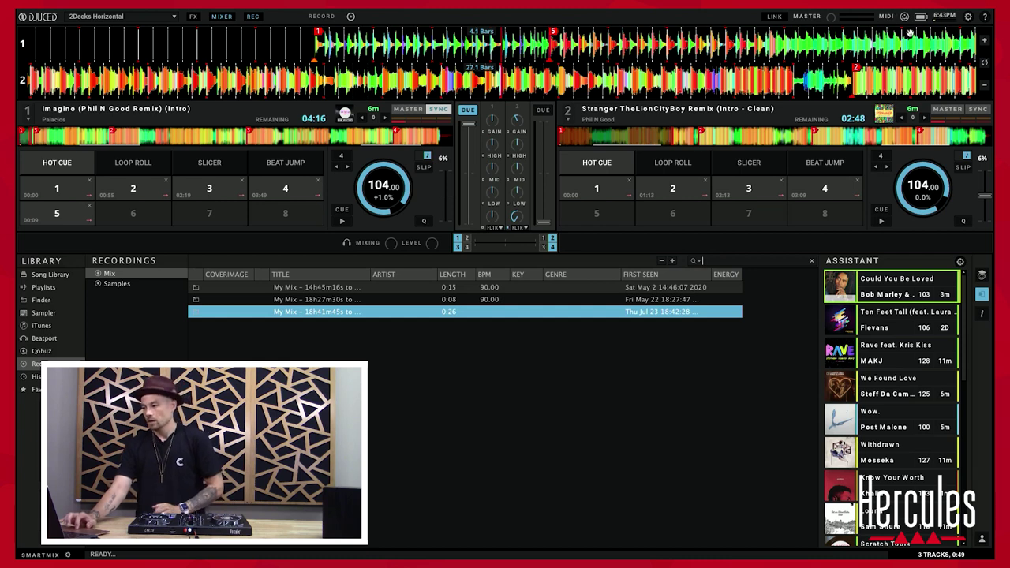
Start connecting Mixcloud as a share service in the Connect settings, opening its authorization page.
{"action": "left_click", "coordinate": [969, 16]}
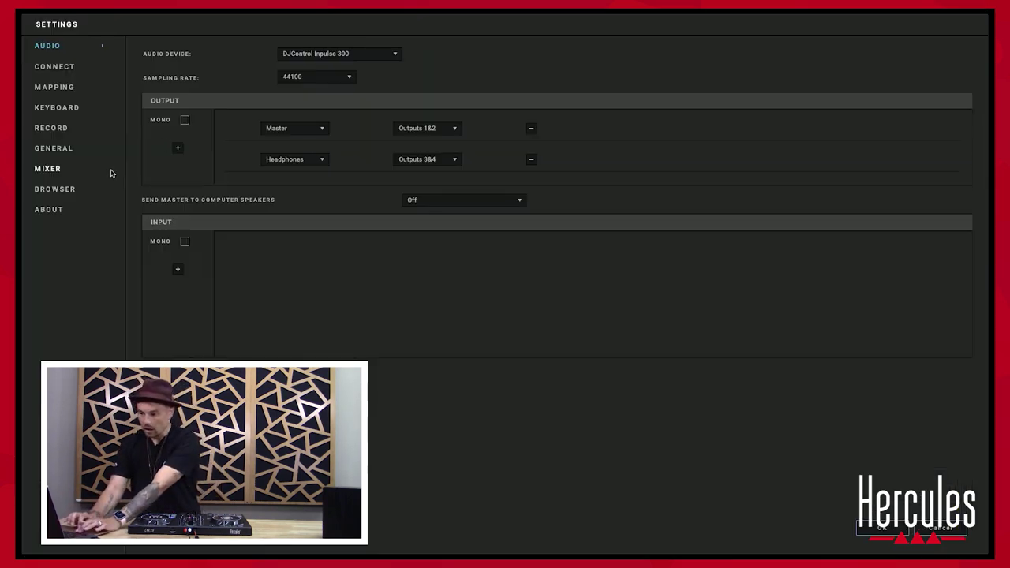
{"action": "left_click", "coordinate": [65, 72]}
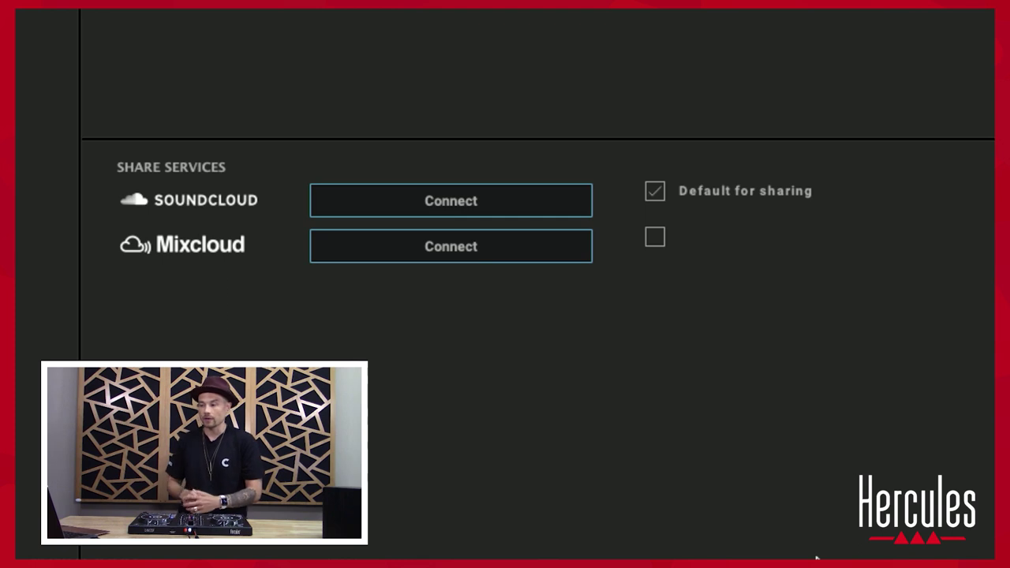
{"action": "scroll", "coordinate": [615, 553], "scroll_direction": "down", "scroll_amount": 5}
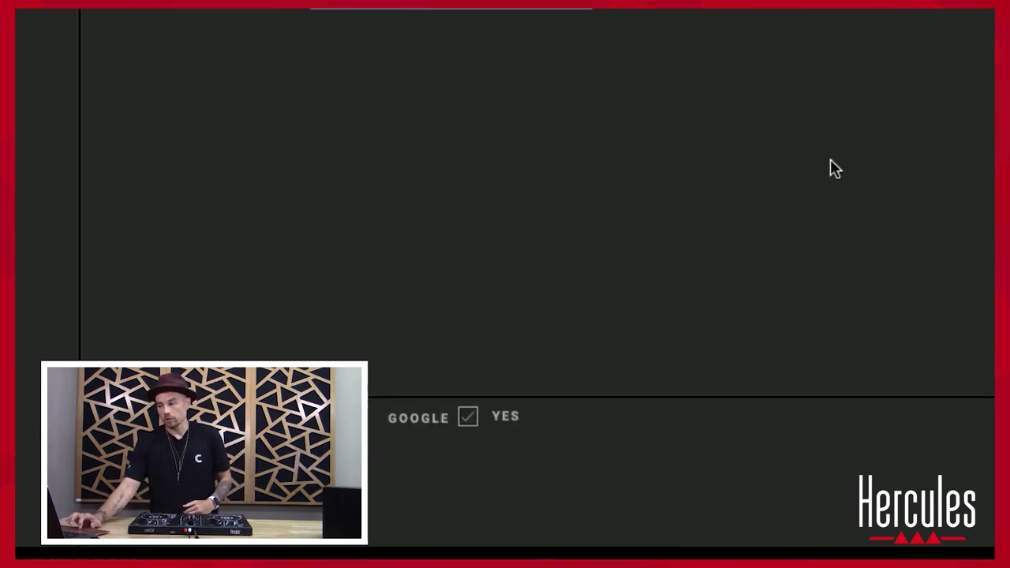
{"action": "scroll", "coordinate": [829, 161], "scroll_direction": "up", "scroll_amount": 5}
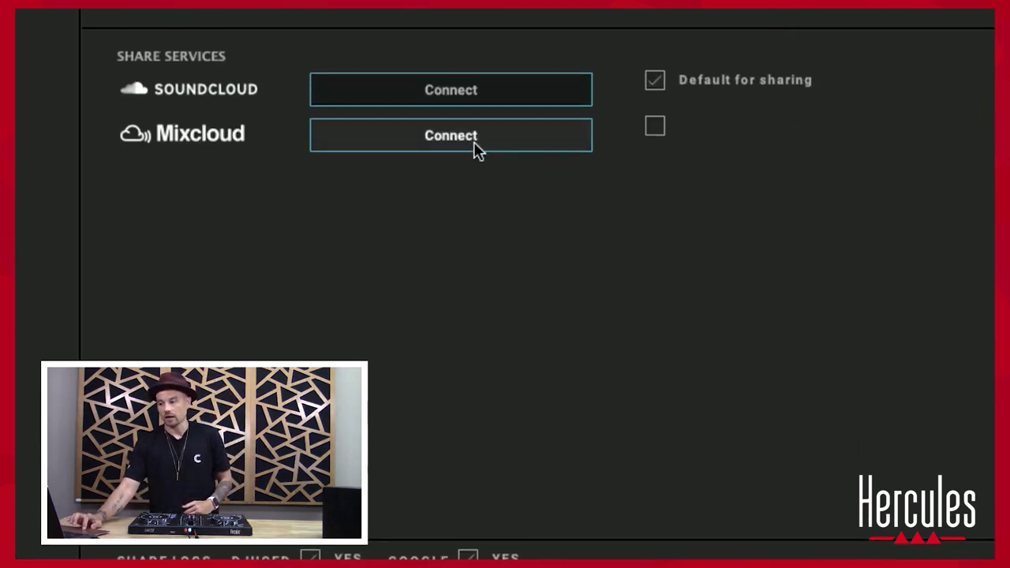
{"action": "left_click", "coordinate": [476, 148]}
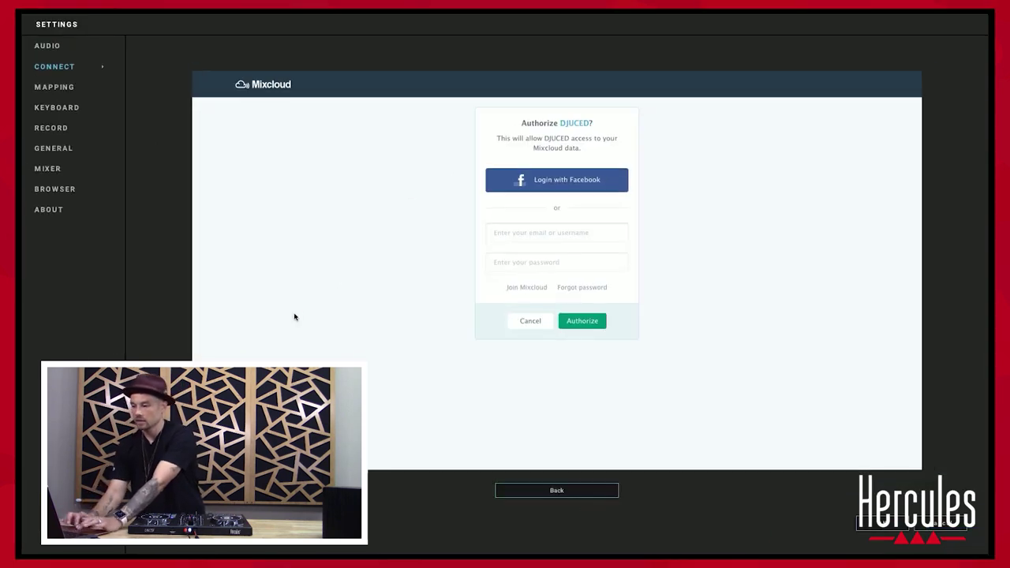